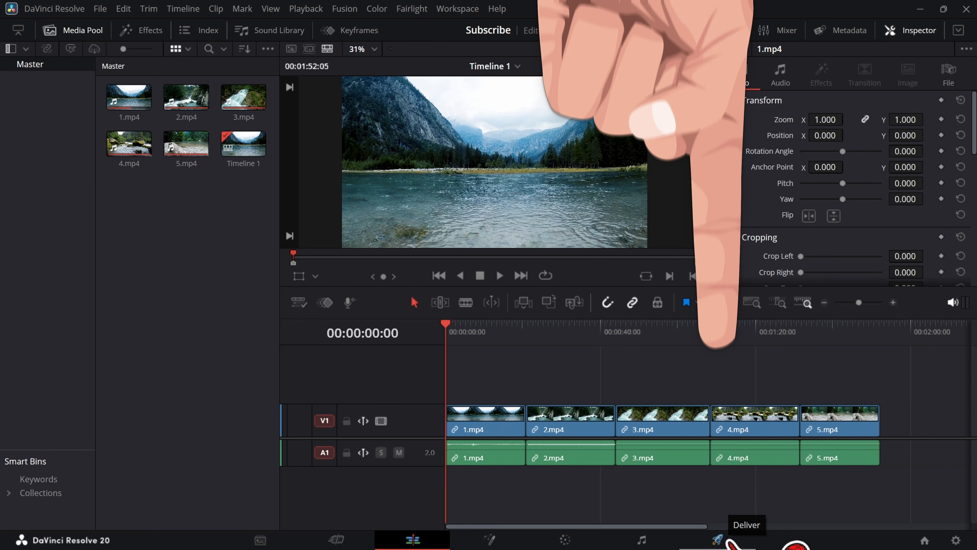
# Open the Deliver page and set the save location of My First Video to the Desktop
pyautogui.click(726, 540)
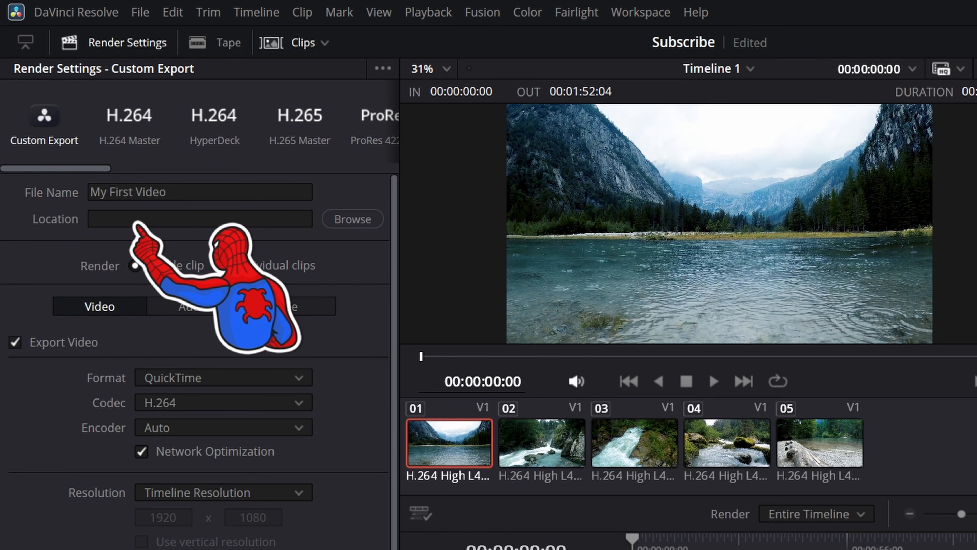
pyautogui.click(352, 219)
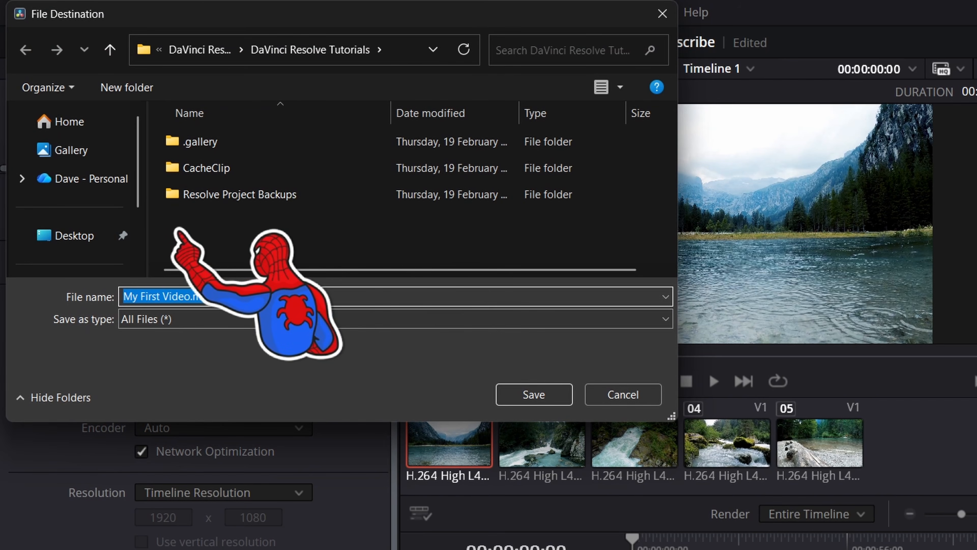
pyautogui.click(67, 243)
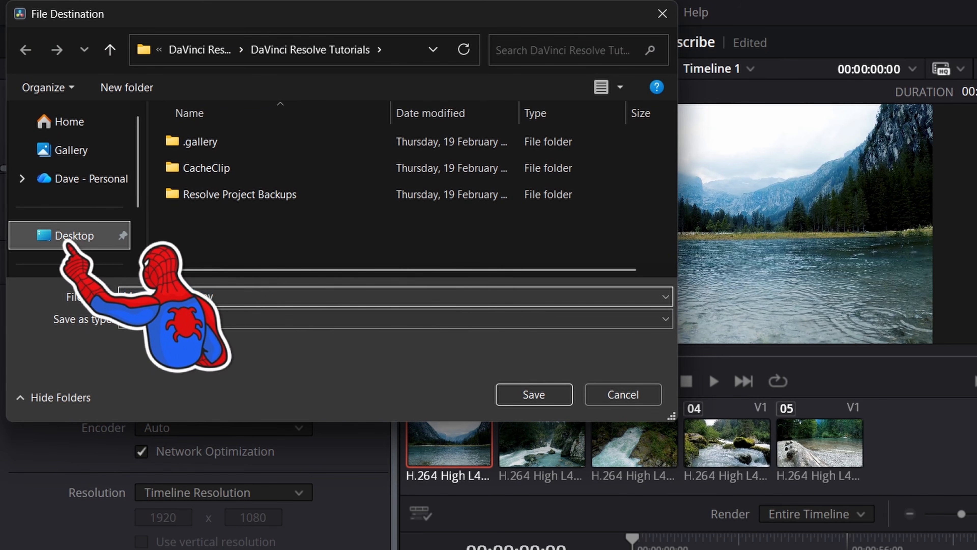
pyautogui.click(534, 394)
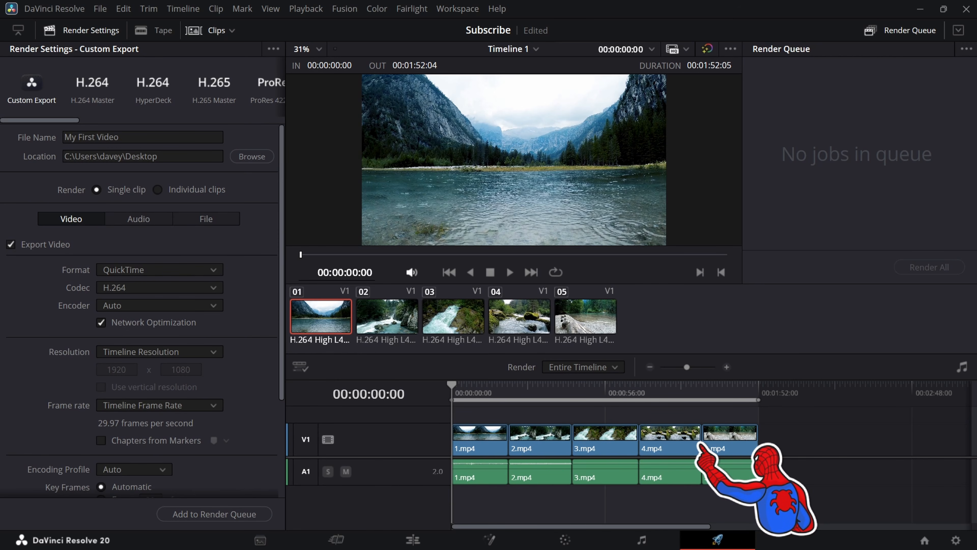
# Try the individual clips render mode with the timeline clips and return to rendering a single clip
pyautogui.moveTo(783, 434); pyautogui.dragTo(464, 475)
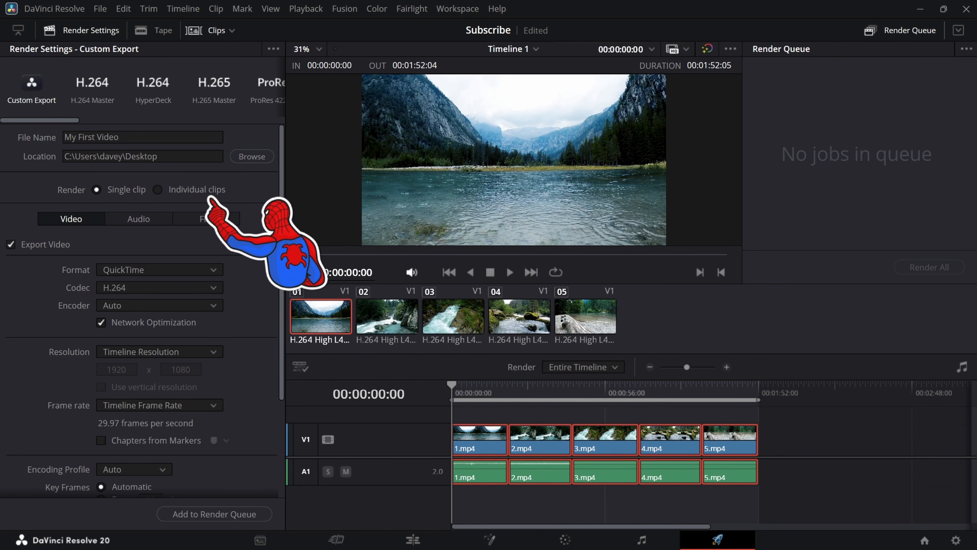
pyautogui.click(198, 191)
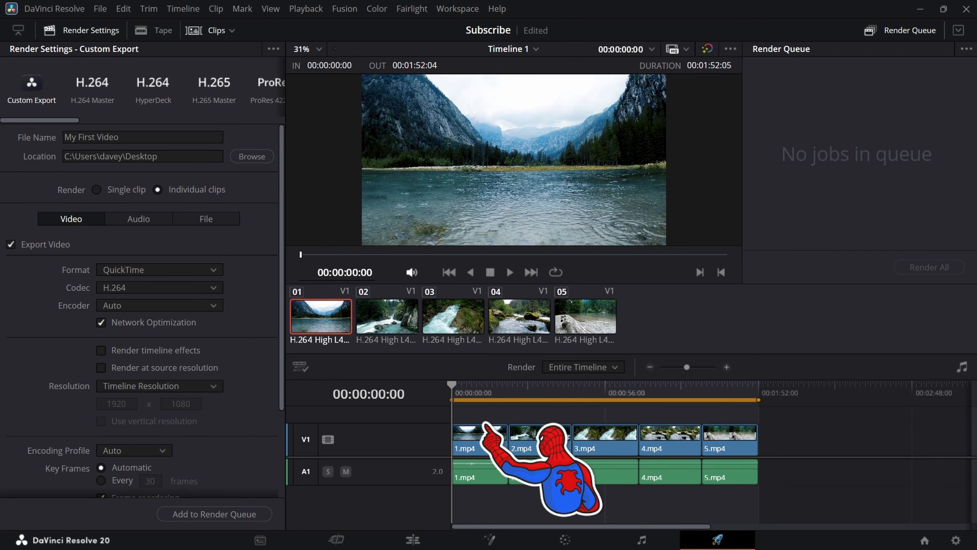
pyautogui.click(542, 443)
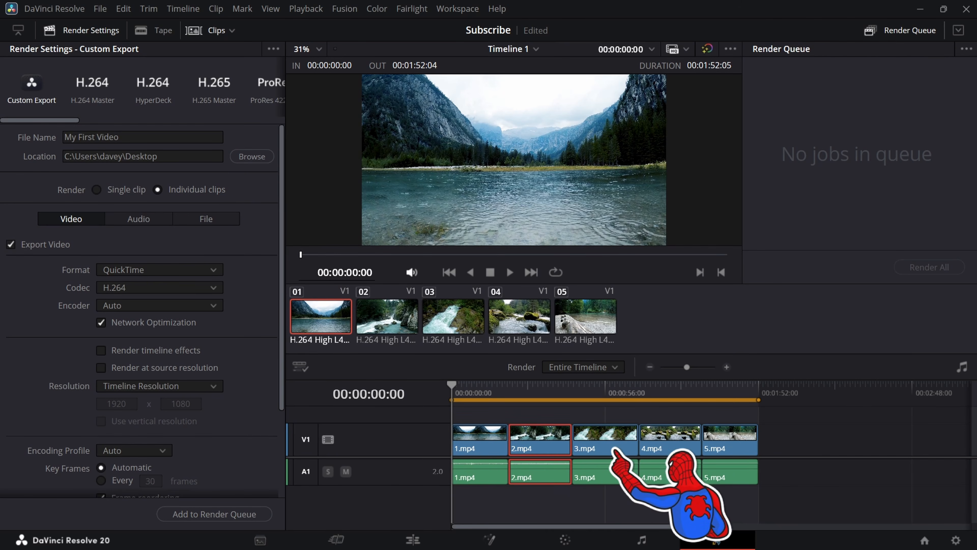
pyautogui.click(617, 451)
pyautogui.moveTo(813, 434); pyautogui.dragTo(481, 482)
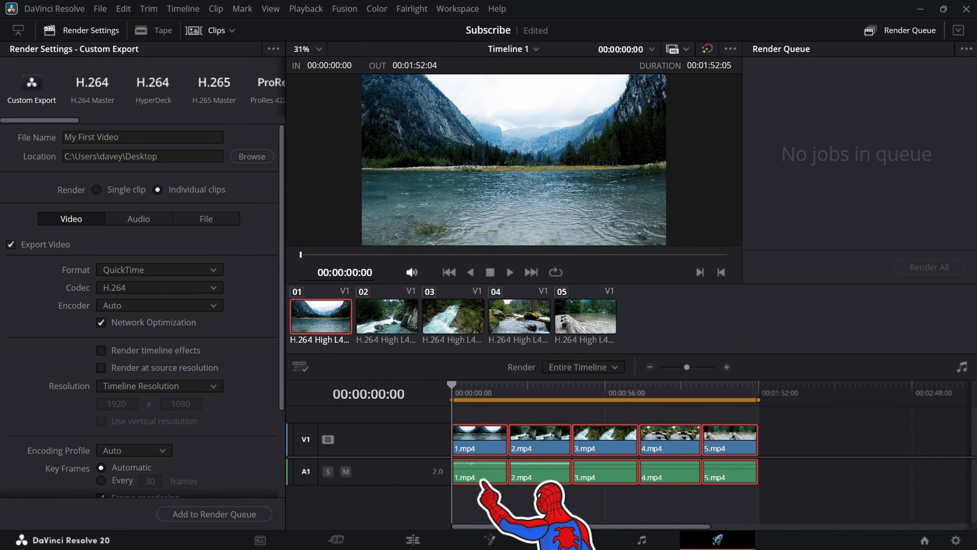
pyautogui.click(481, 478)
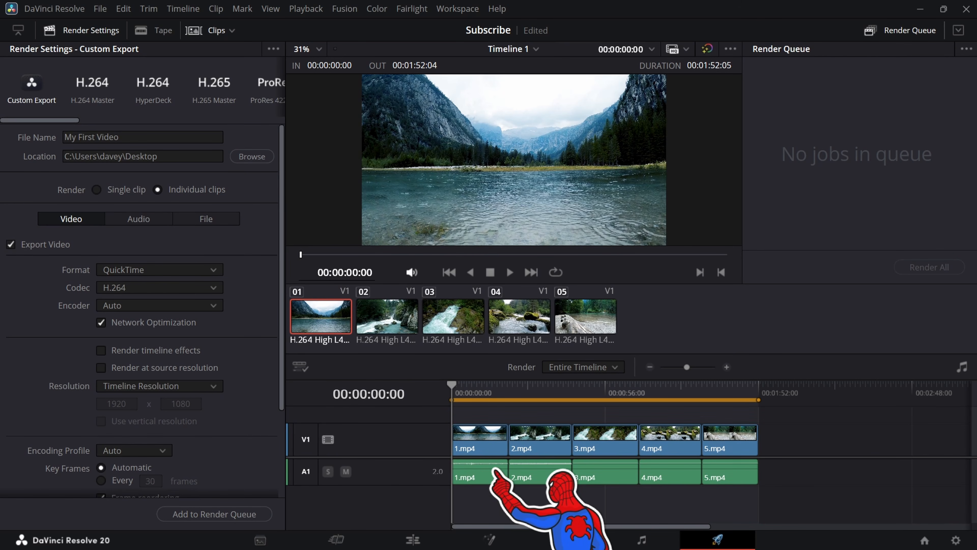
pyautogui.click(540, 441)
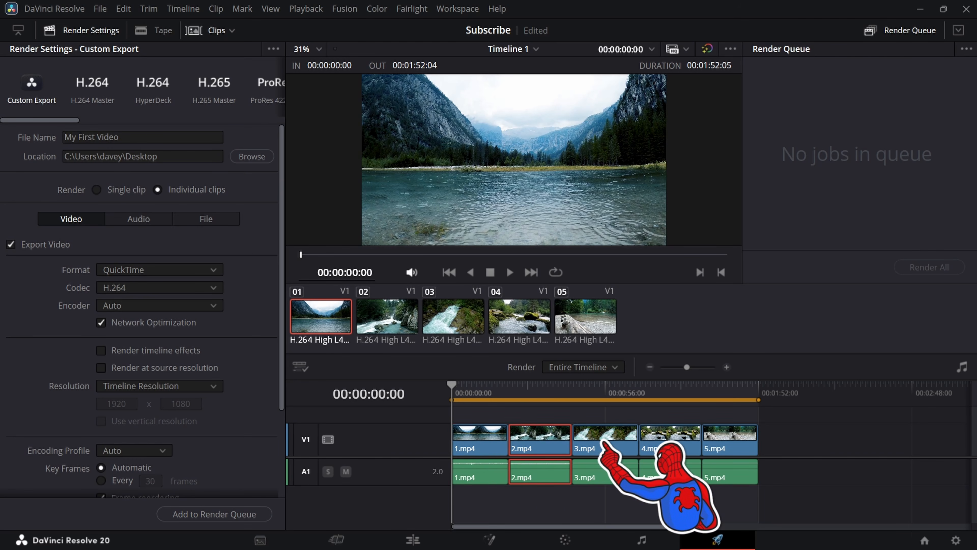
pyautogui.moveTo(812, 431)
pyautogui.mouseDown()
pyautogui.moveTo(570, 461)
pyautogui.moveTo(475, 489)
pyautogui.mouseUp()
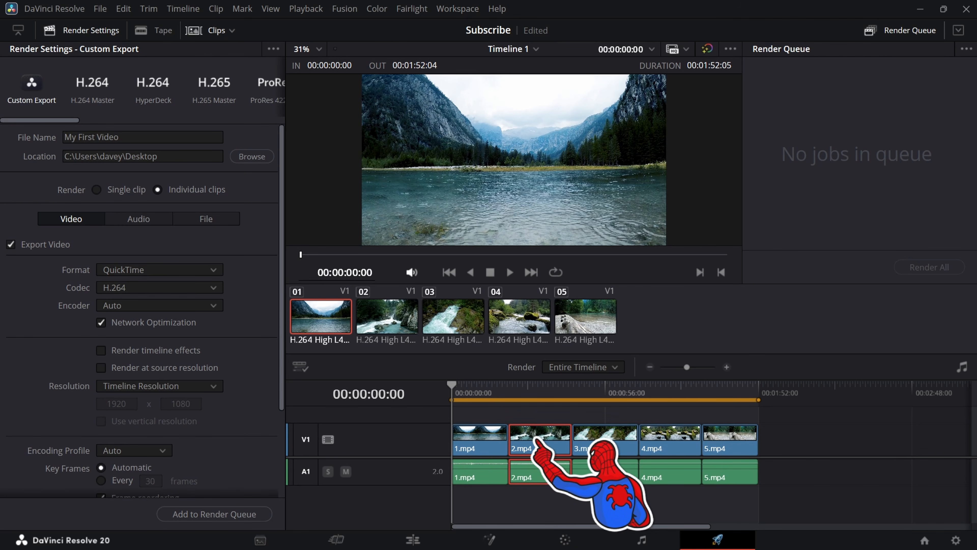
pyautogui.click(614, 439)
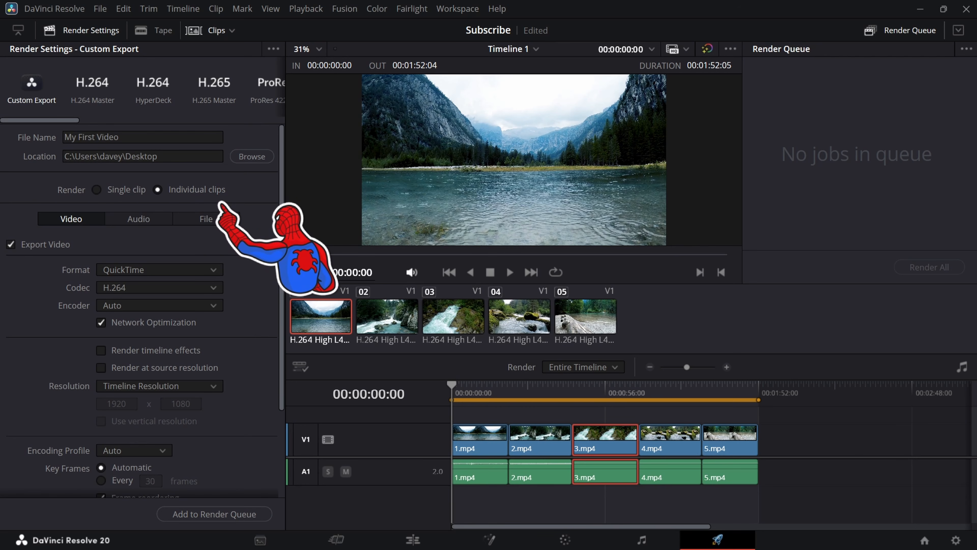
pyautogui.moveTo(773, 423); pyautogui.dragTo(467, 478)
pyautogui.click(481, 495)
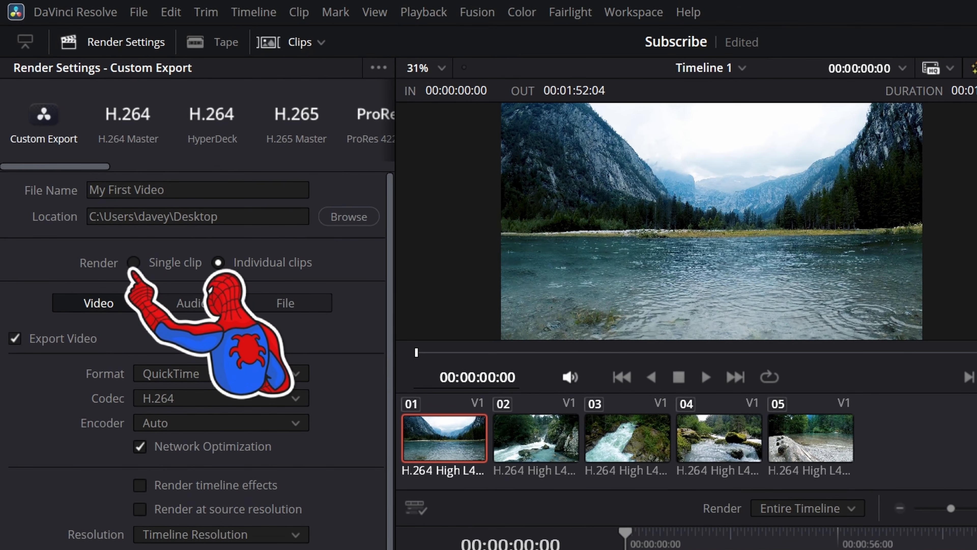
pyautogui.click(133, 264)
# Set the video export format to MP4 and the codec to H.264
pyautogui.scroll(-3, 203, 275)
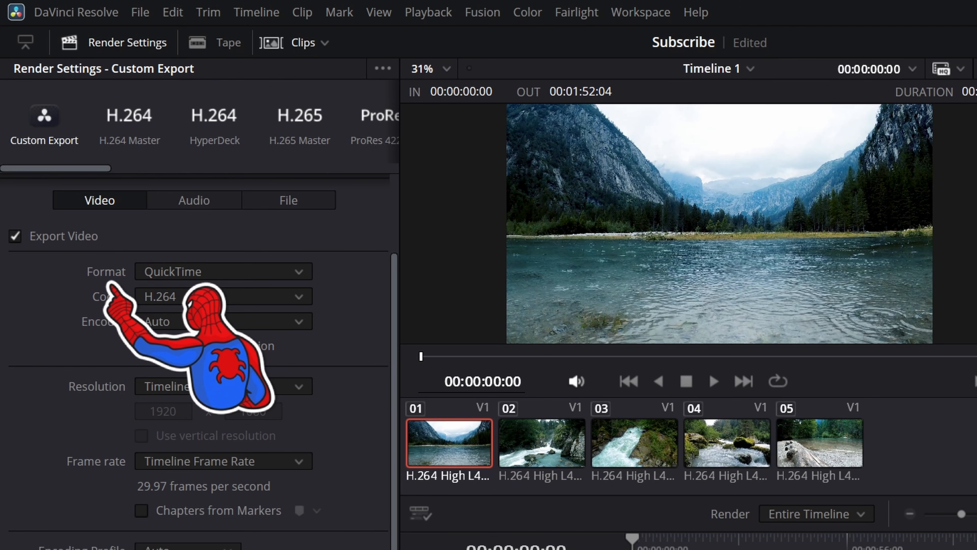
pyautogui.click(233, 274)
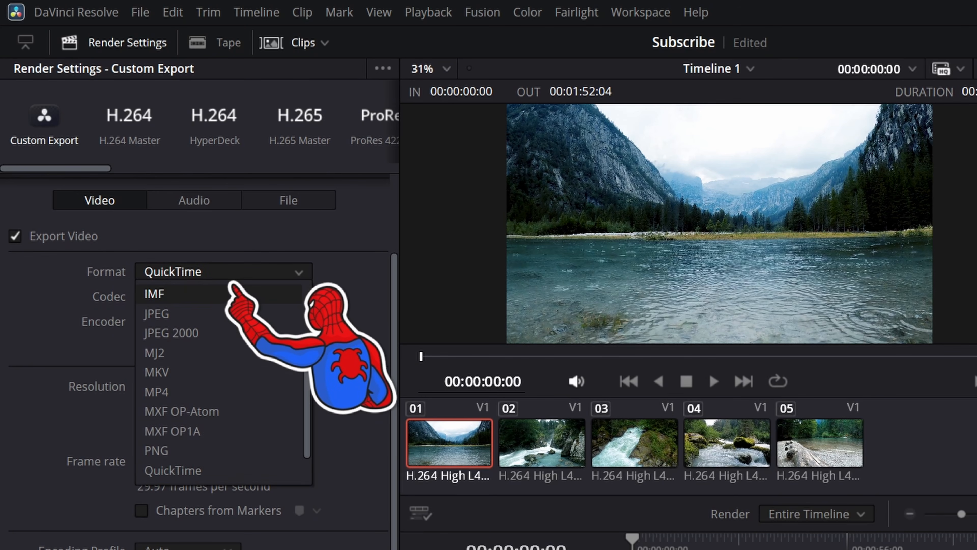
pyautogui.scroll(3, 233, 288)
pyautogui.scroll(-4, 223, 372)
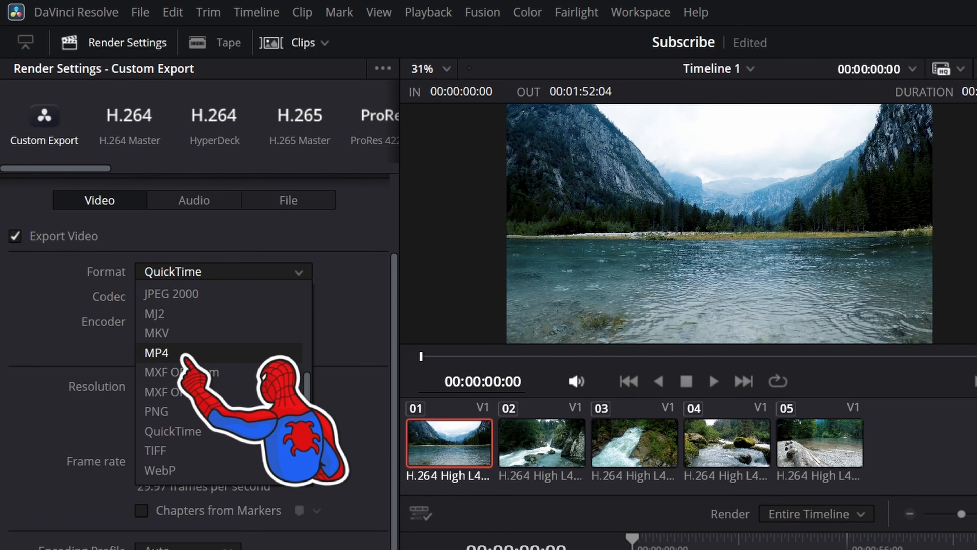
pyautogui.click(185, 353)
pyautogui.click(215, 363)
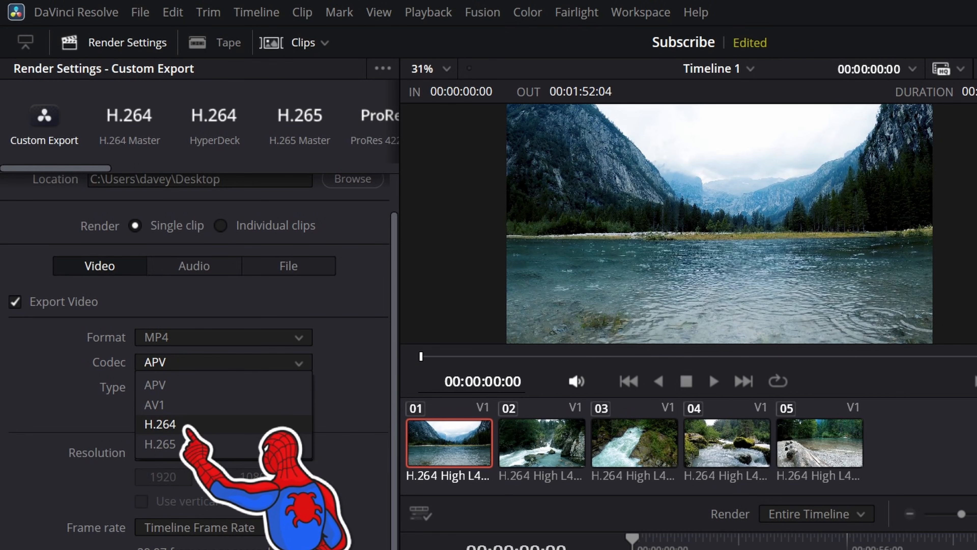
pyautogui.click(160, 423)
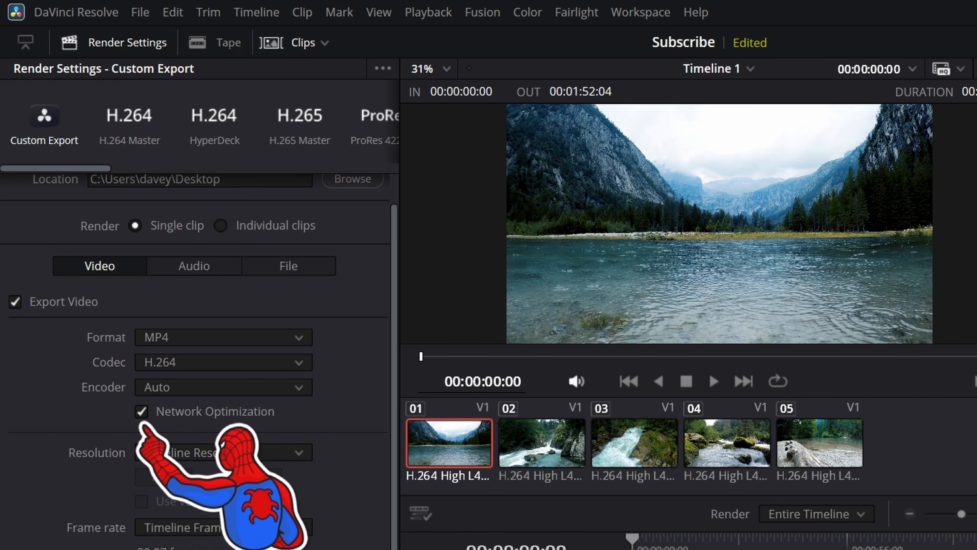
# Look through the available export resolutions, keeping Timeline Resolution
pyautogui.scroll(-4, 196, 346)
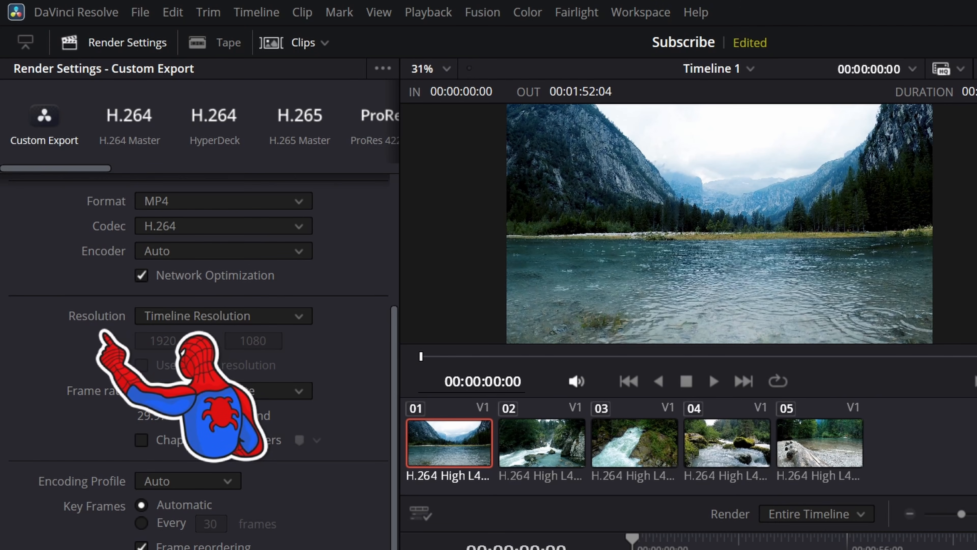
pyautogui.scroll(-1, 203, 362)
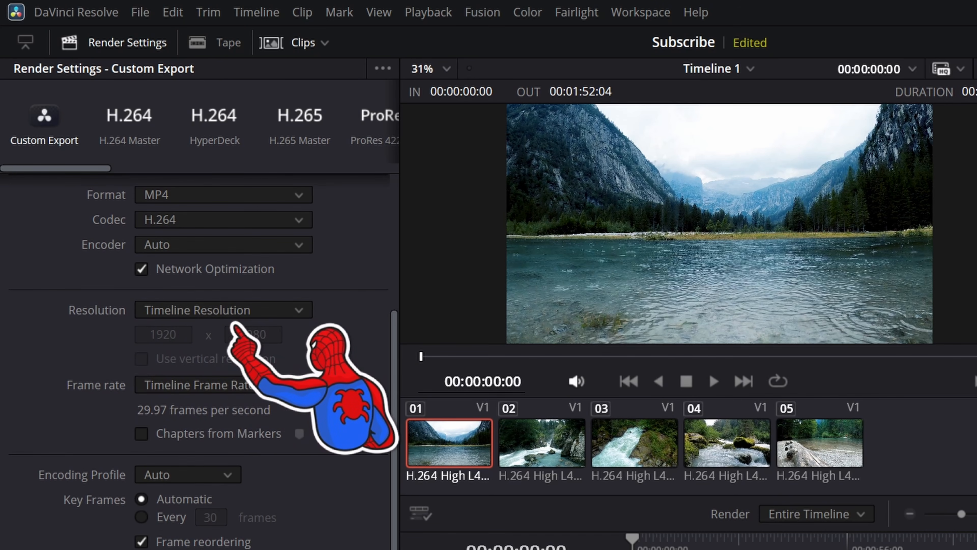
pyautogui.click(300, 310)
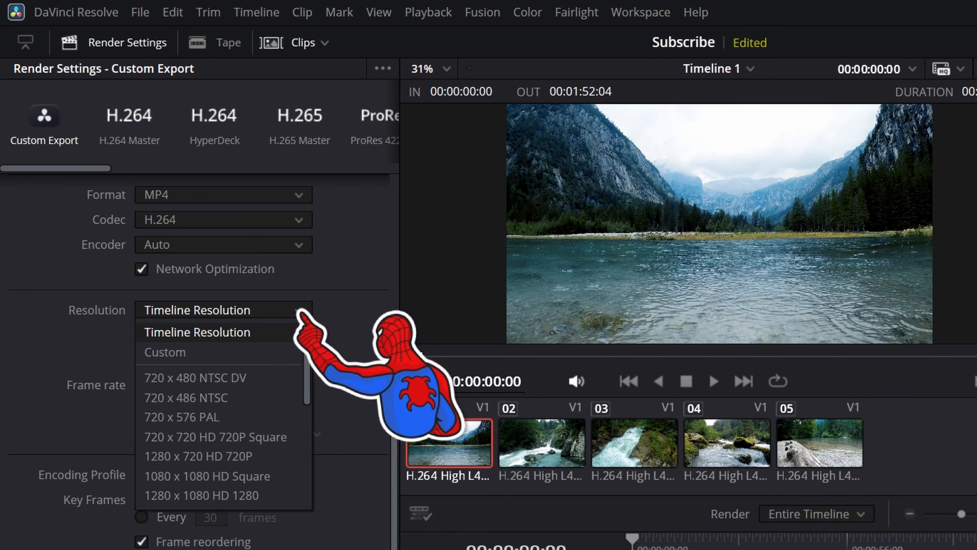
pyautogui.scroll(-2, 220, 372)
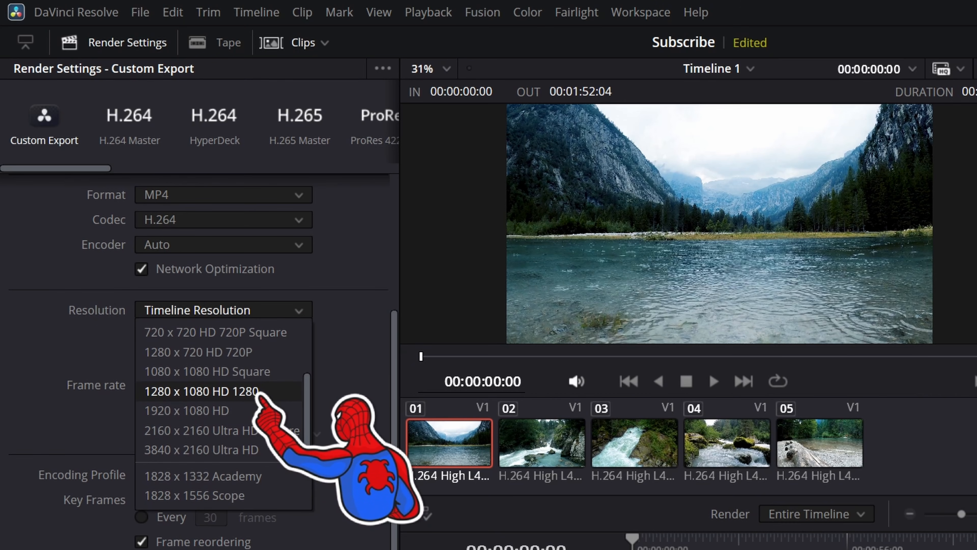
pyautogui.click(85, 402)
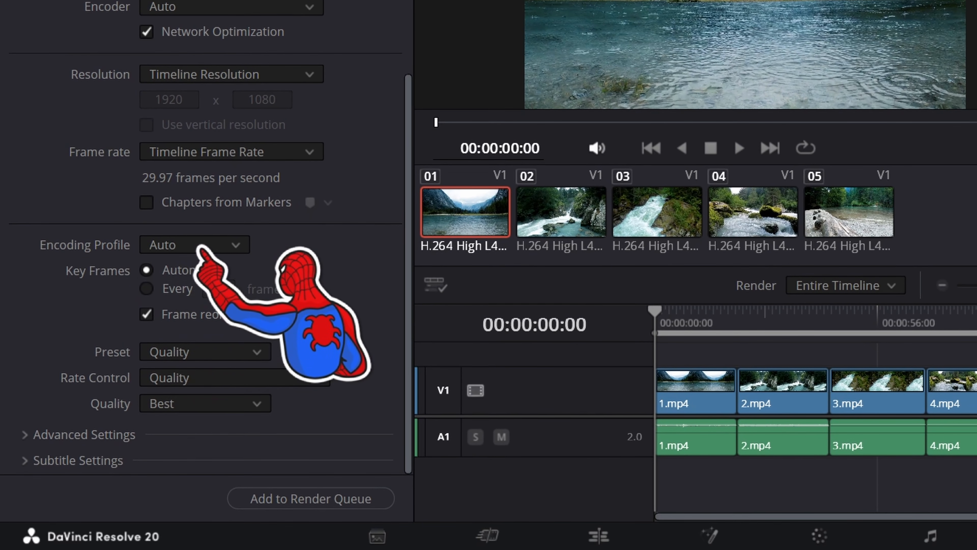
# Set the encoding profile to High and the quality to Best
pyautogui.click(204, 258)
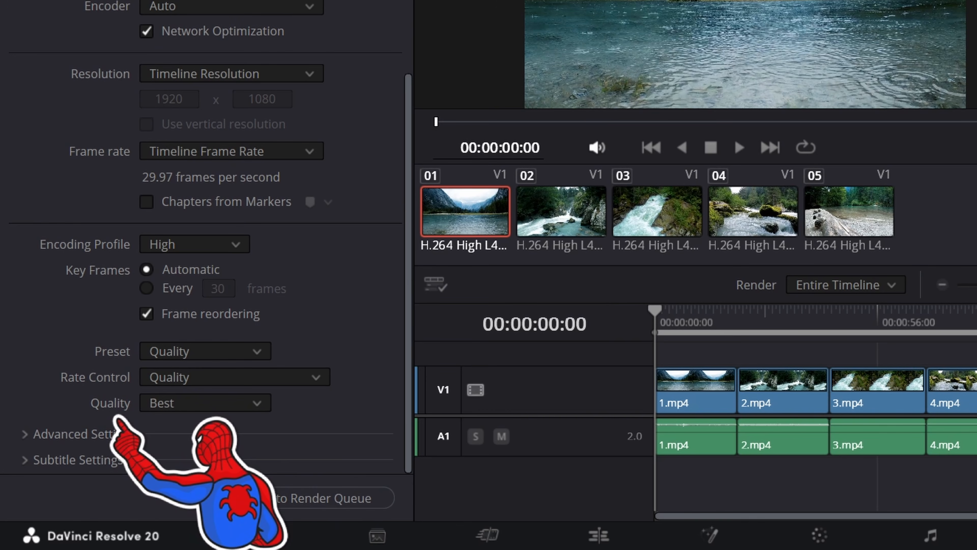
pyautogui.click(187, 407)
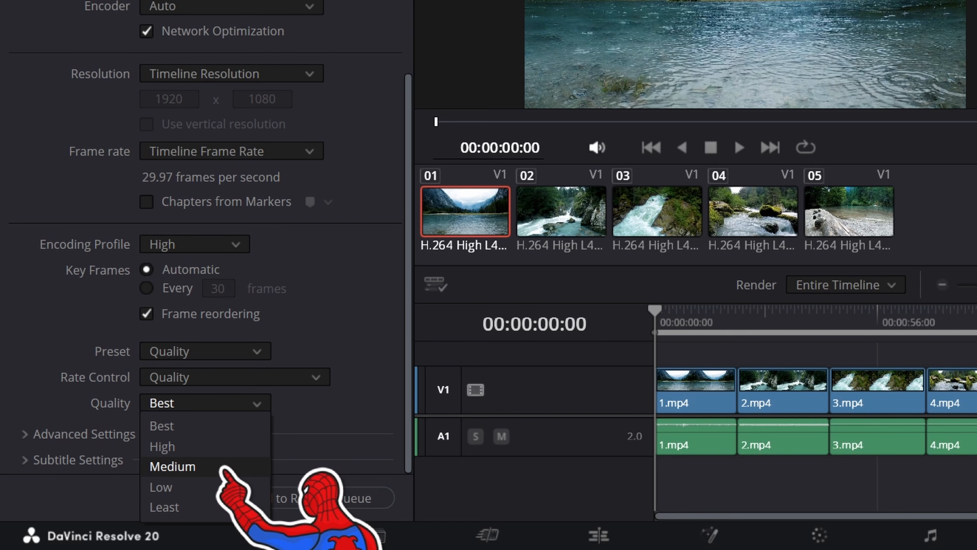
pyautogui.click(188, 427)
# Review the audio export settings and return to the video settings
pyautogui.scroll(5, 339, 77)
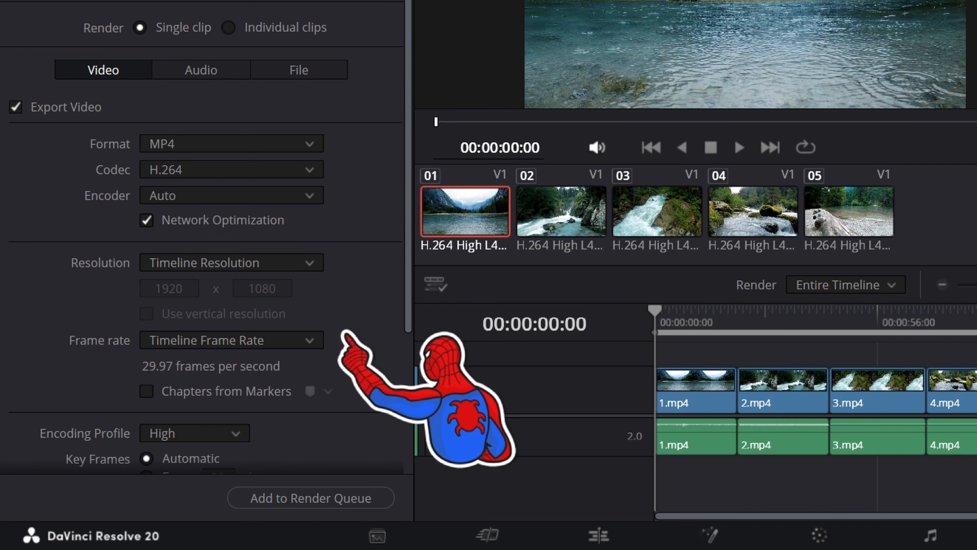
pyautogui.click(204, 73)
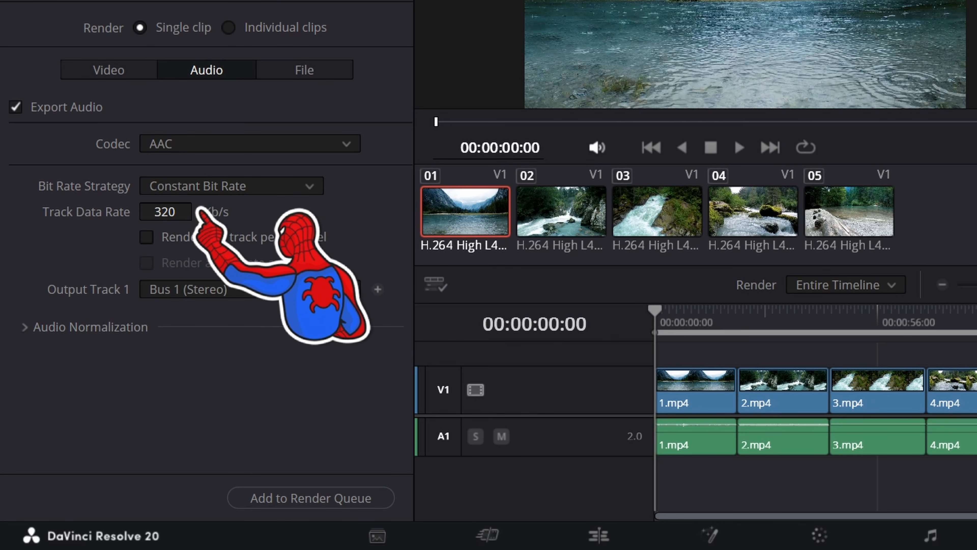
pyautogui.click(125, 75)
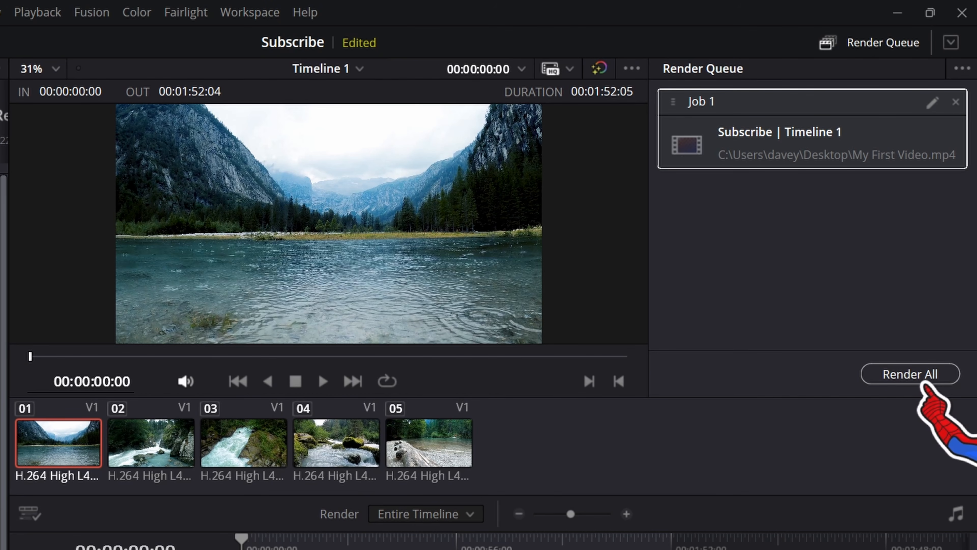
# Render the queued My First Video job and open the exported file from its location
pyautogui.click(923, 381)
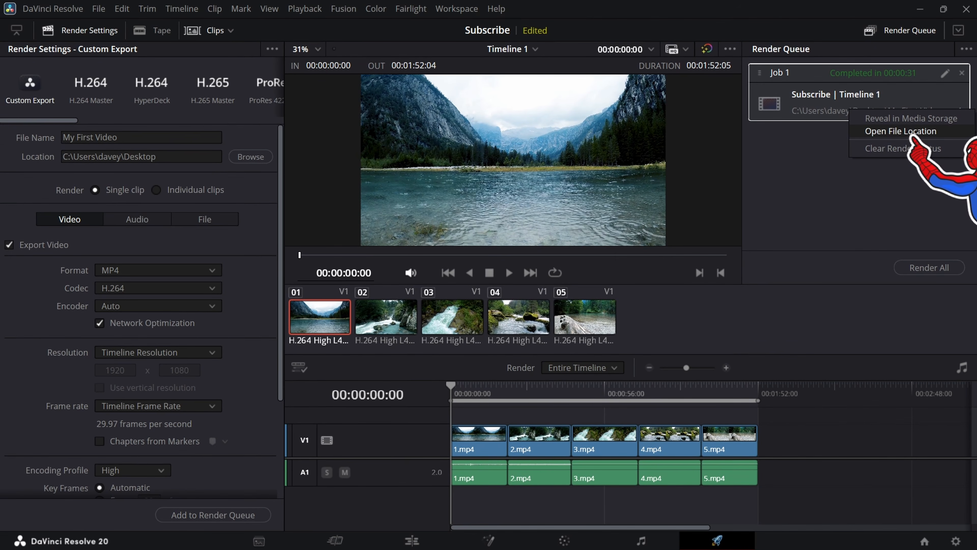
pyautogui.click(878, 170)
pyautogui.doubleClick(325, 225)
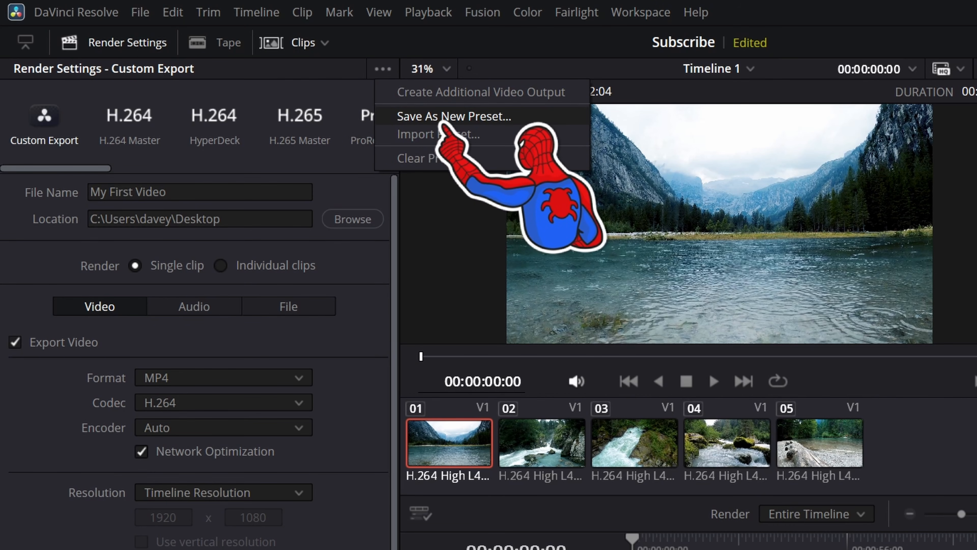
# Save the current render settings as a new preset named 1080p with the monitor icon, added to quick export
pyautogui.click(454, 116)
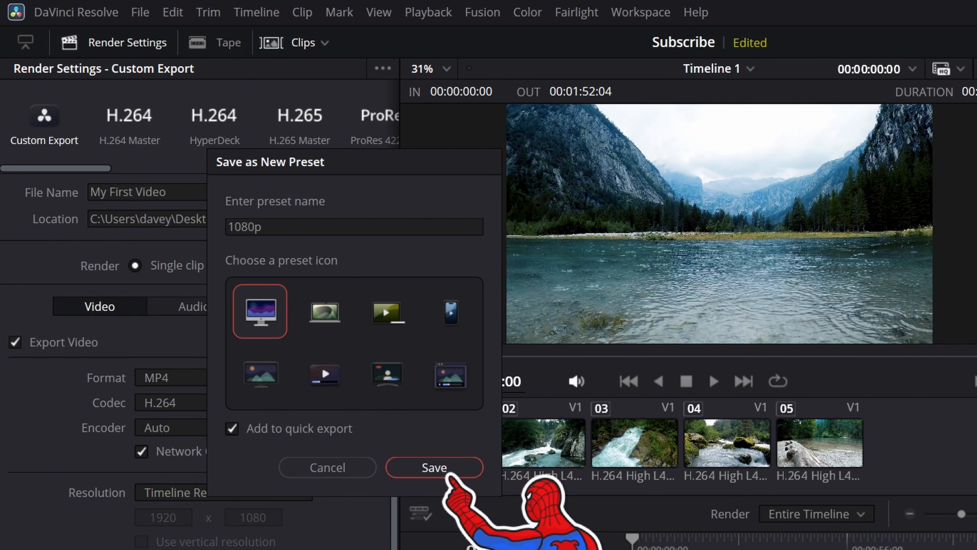
pyautogui.click(434, 467)
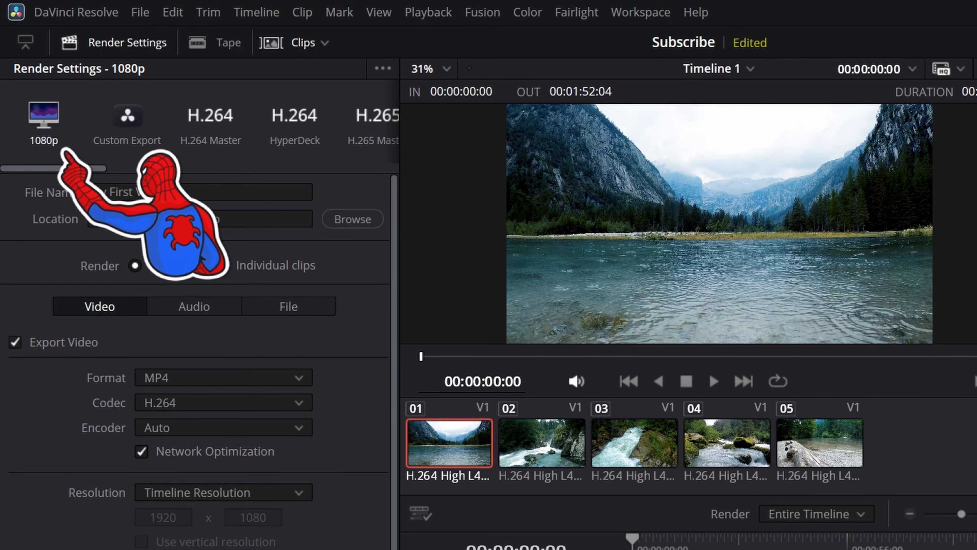
# Go through the built-in render presets and choose the YouTube 1080p preset
pyautogui.click(125, 140)
pyautogui.click(202, 140)
pyautogui.click(285, 137)
pyautogui.moveTo(101, 168); pyautogui.dragTo(201, 168)
pyautogui.click(189, 127)
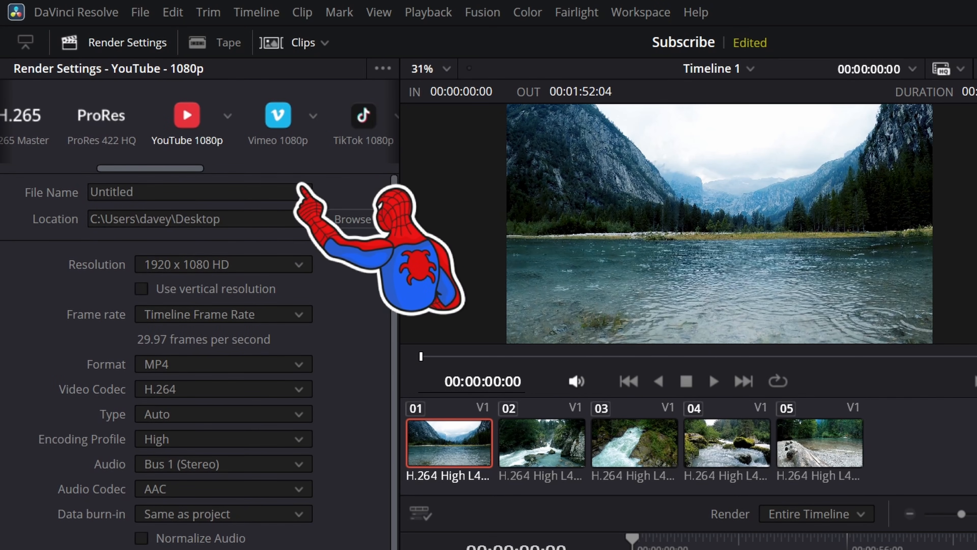